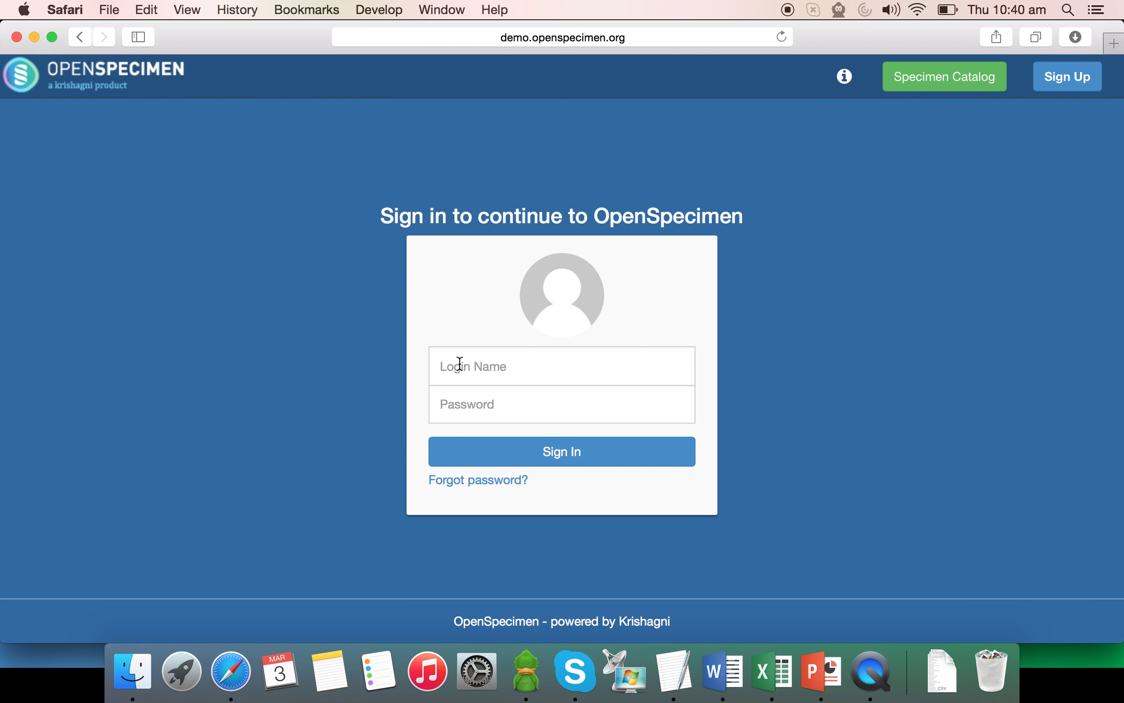
Sign in to OpenSpecimen with the saved admin login from Safari autofill
{"action": "left_click", "coordinate": [460, 367]}
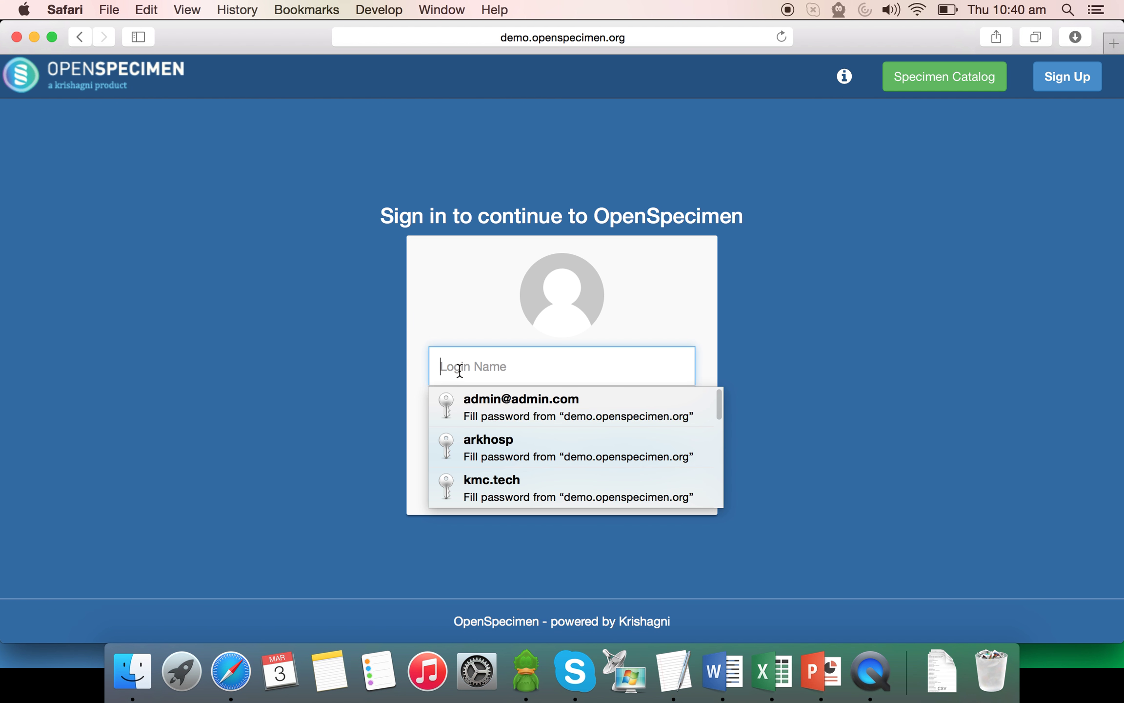
{"action": "left_click", "coordinate": [468, 405]}
{"action": "left_click", "coordinate": [516, 459]}
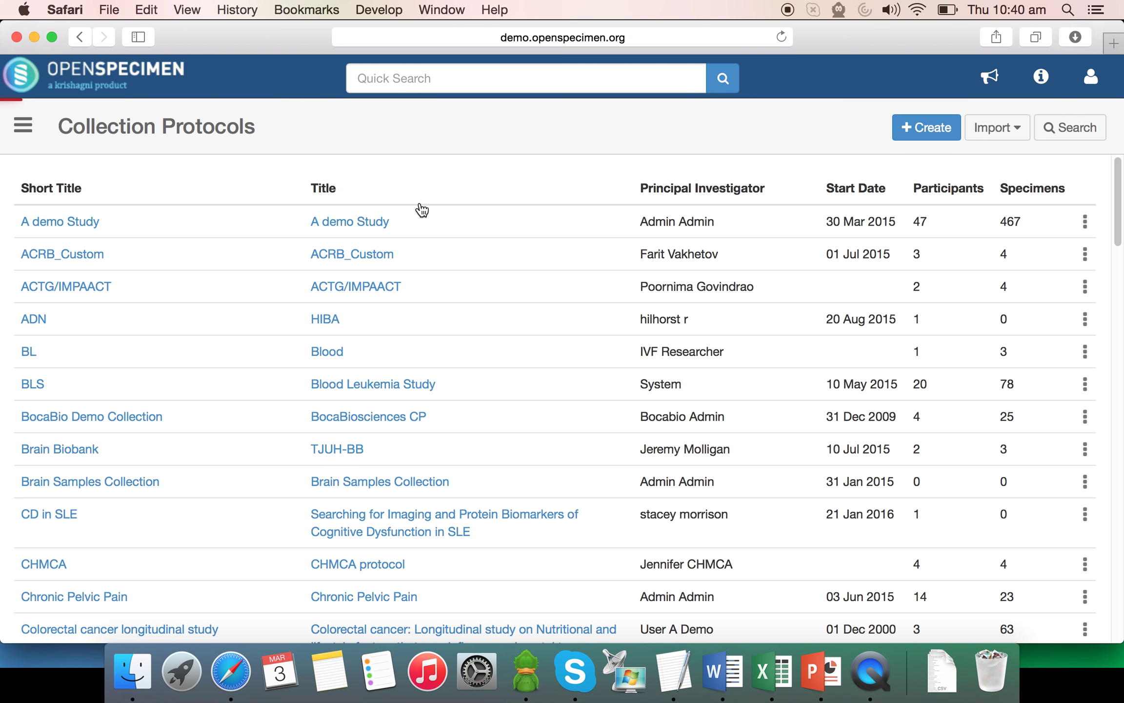
Open the 'A demo Study' protocol from the Collection Protocols list
{"action": "left_click", "coordinate": [25, 133]}
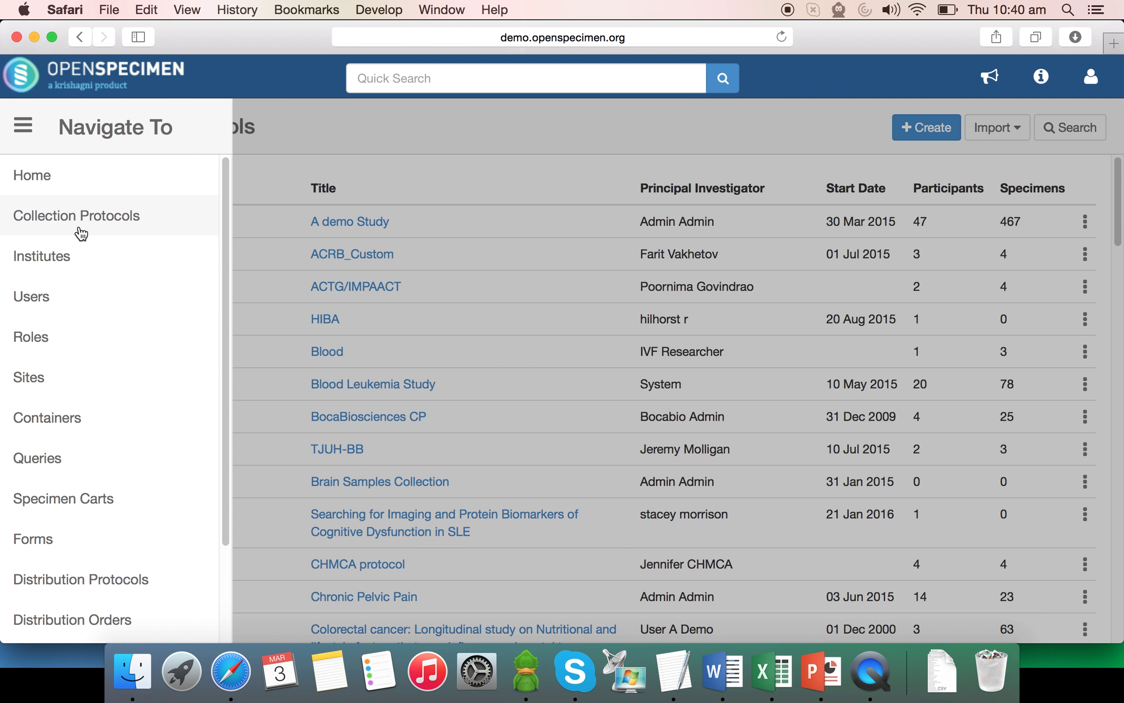
{"action": "left_click", "coordinate": [266, 153]}
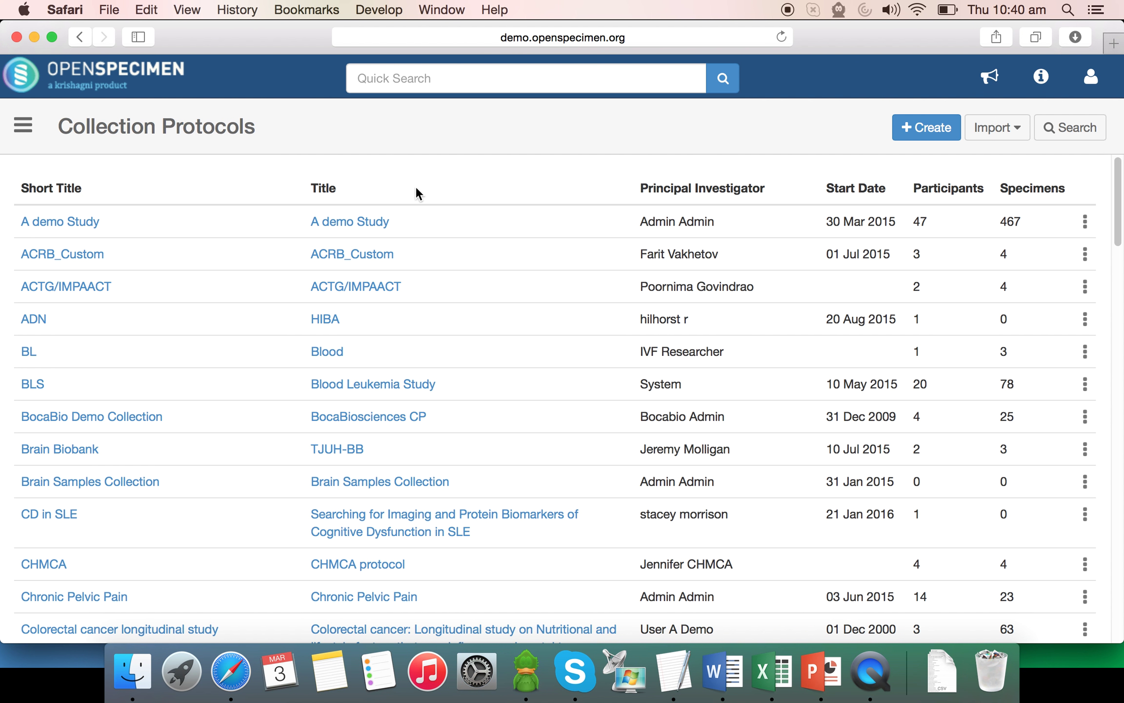
{"action": "left_click", "coordinate": [426, 215]}
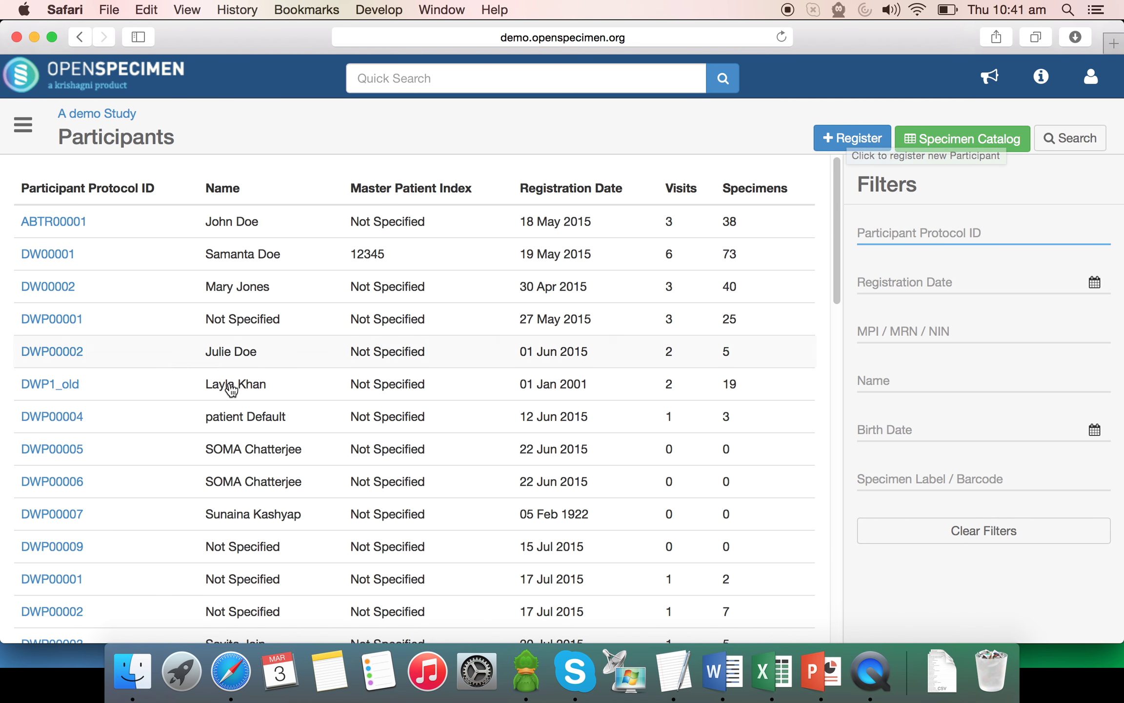
{"action": "scroll", "coordinate": [269, 542], "scroll_direction": "down", "scroll_amount": 5}
{"action": "scroll", "coordinate": [268, 545], "scroll_direction": "up", "scroll_amount": 5}
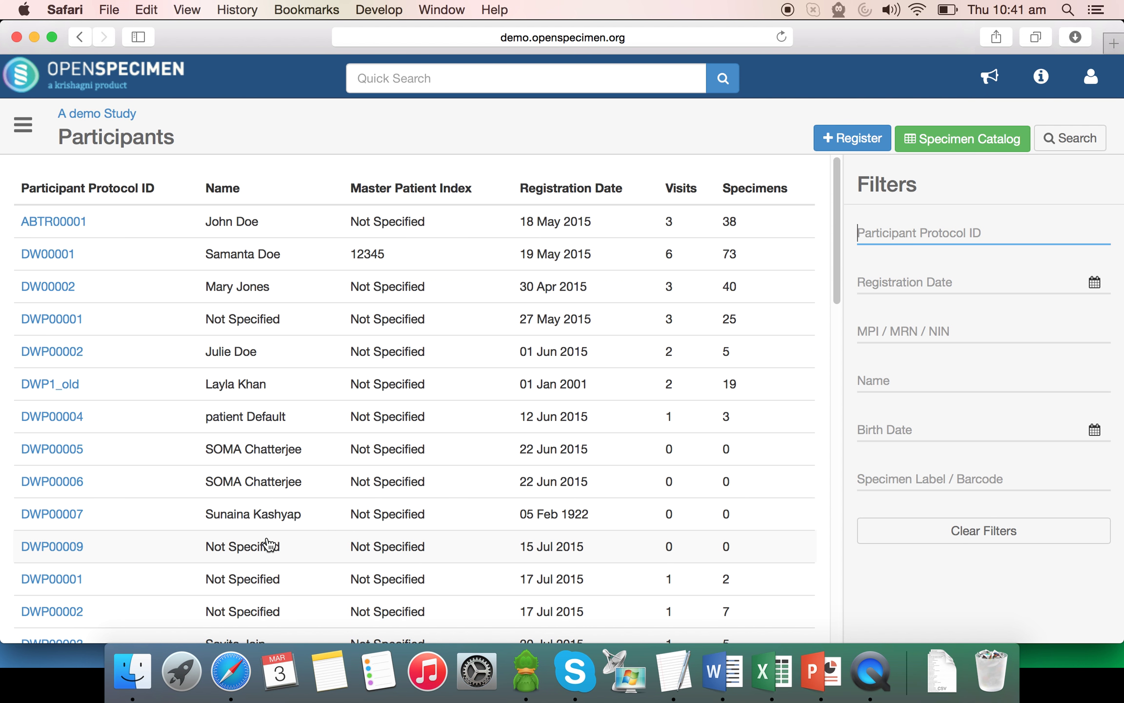
{"action": "left_click", "coordinate": [843, 137]}
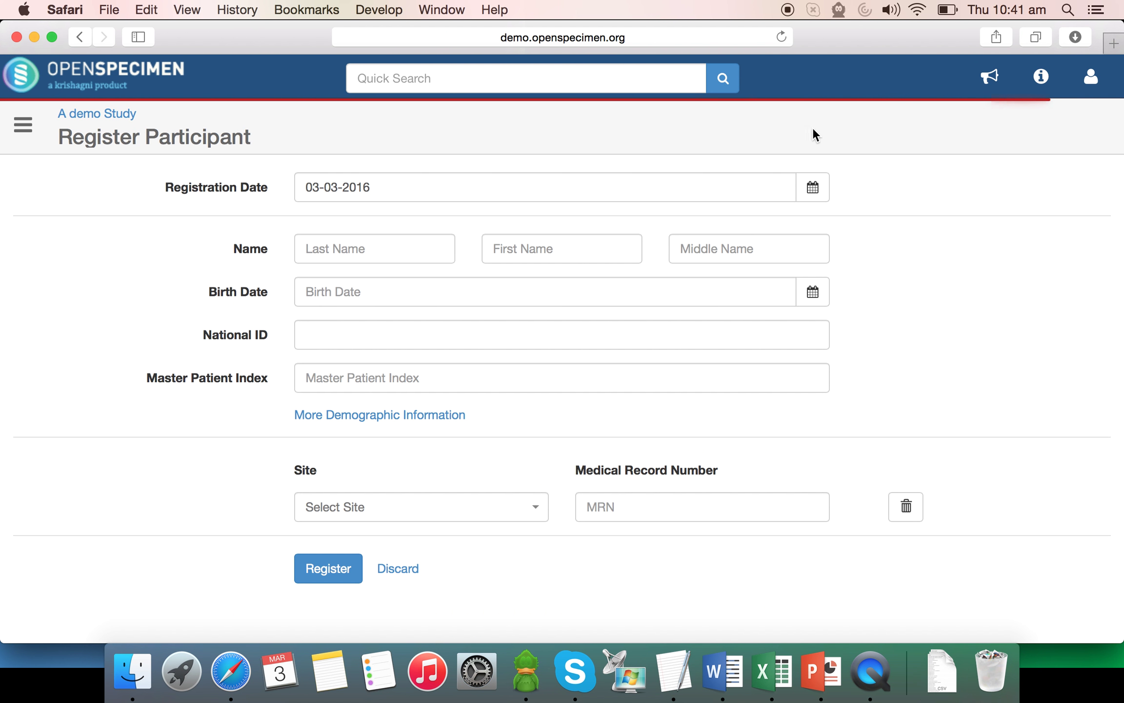
{"action": "left_click", "coordinate": [371, 252]}
{"action": "key", "text": "Tab"}
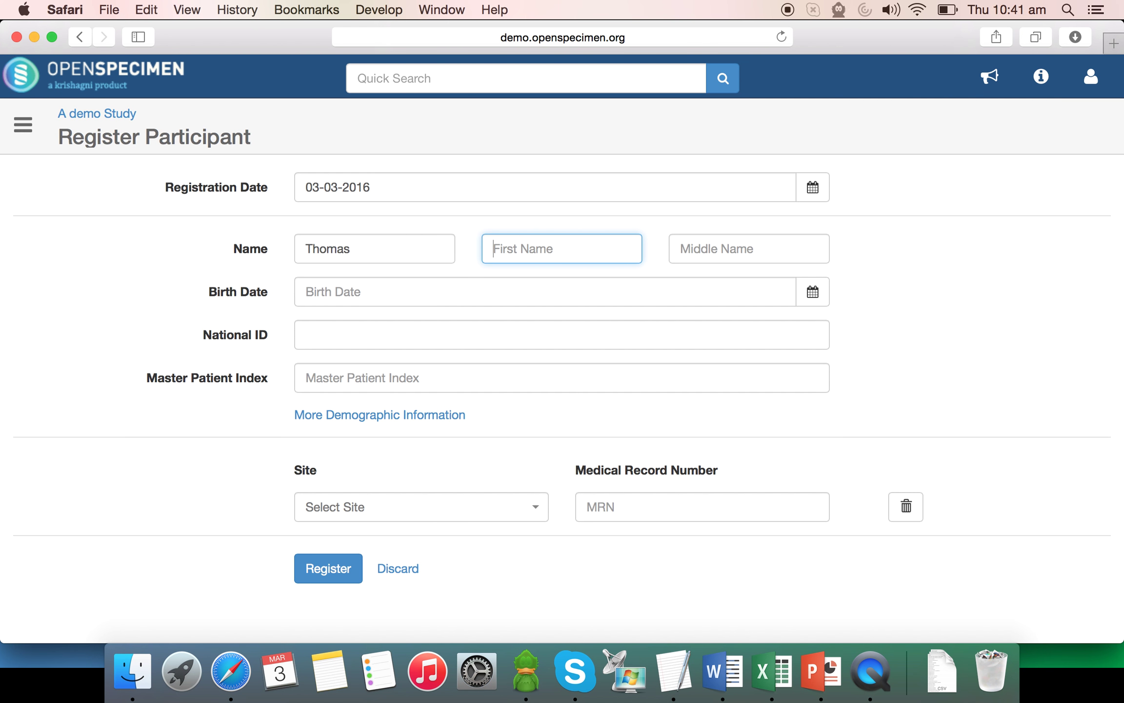
Enter birth date 30-08-1981 and National ID 123456789
{"action": "left_click", "coordinate": [323, 292]}
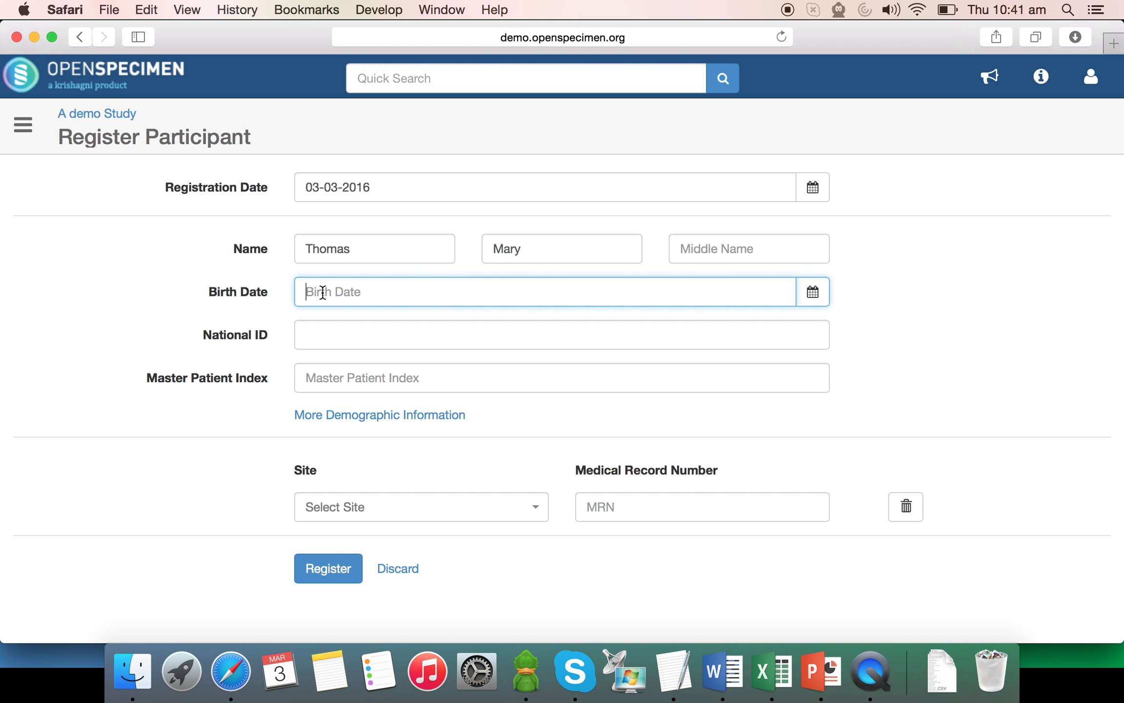
{"action": "type", "text": "30-0819="}
{"action": "key", "text": "BackSpace"}
{"action": "key", "text": "BackSpace"}
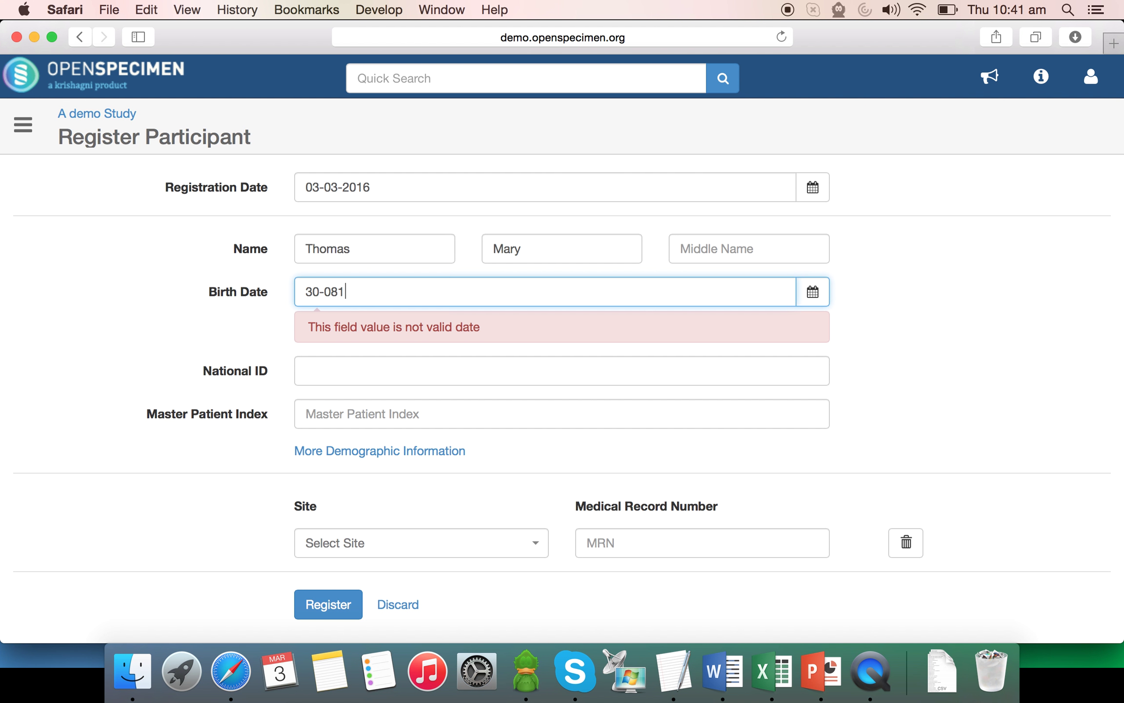
{"action": "key", "text": "BackSpace"}
{"action": "type", "text": "-19"}
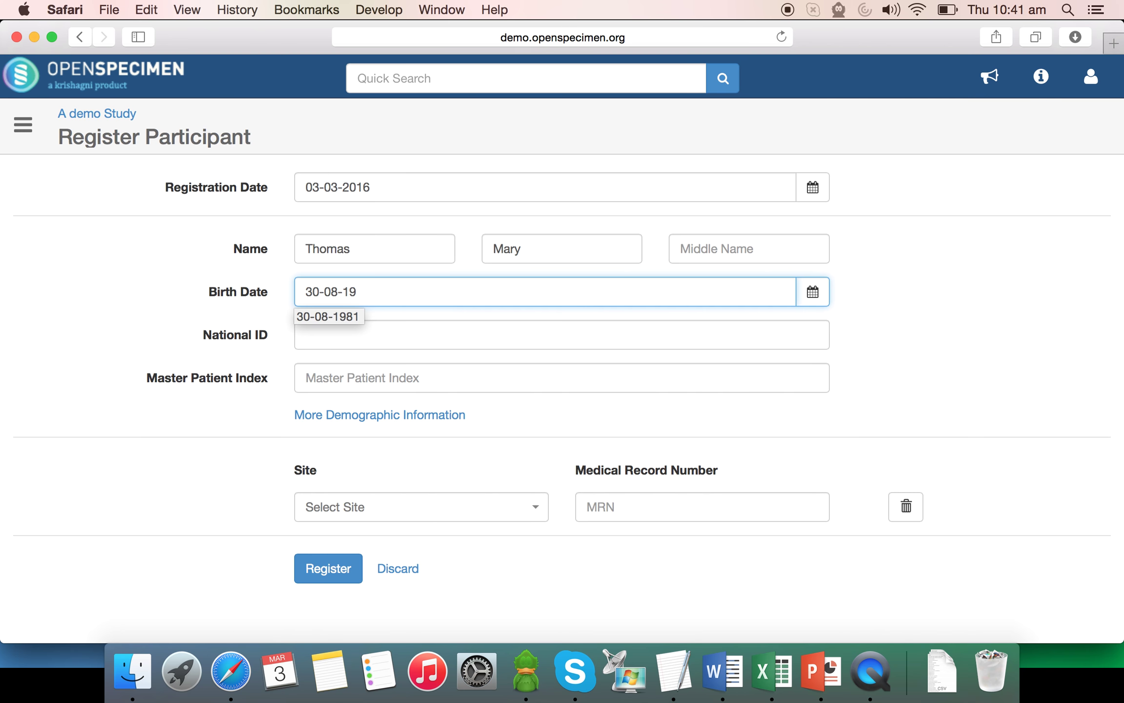
{"action": "type", "text": "81"}
{"action": "left_click", "coordinate": [307, 339]}
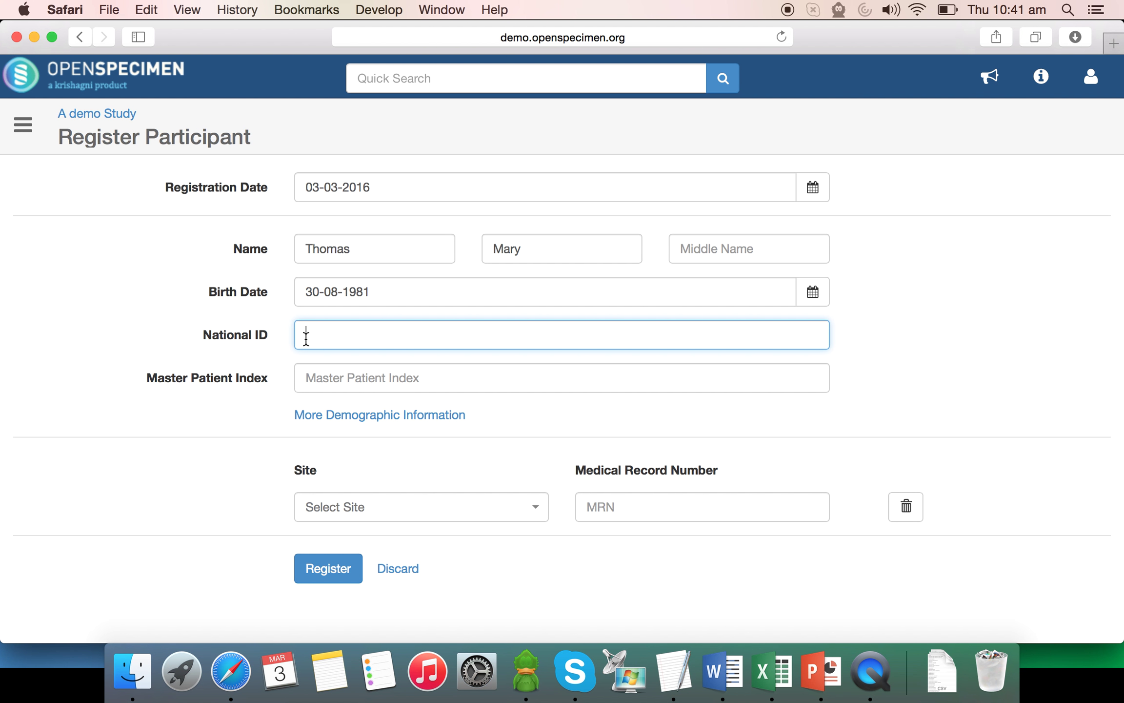
{"action": "type", "text": "1234"}
{"action": "type", "text": "56789"}
Set gender Female, vital status Alive and race White, then submit the registration
{"action": "left_click", "coordinate": [354, 425]}
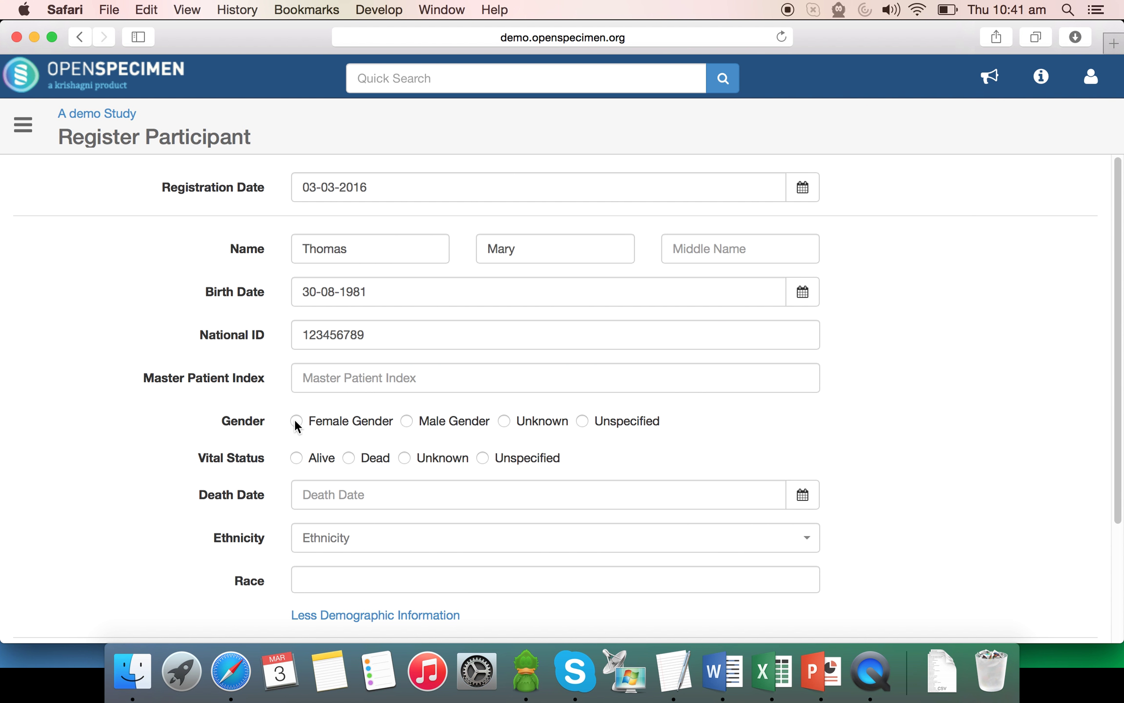
{"action": "left_click", "coordinate": [296, 457]}
{"action": "left_click", "coordinate": [337, 576]}
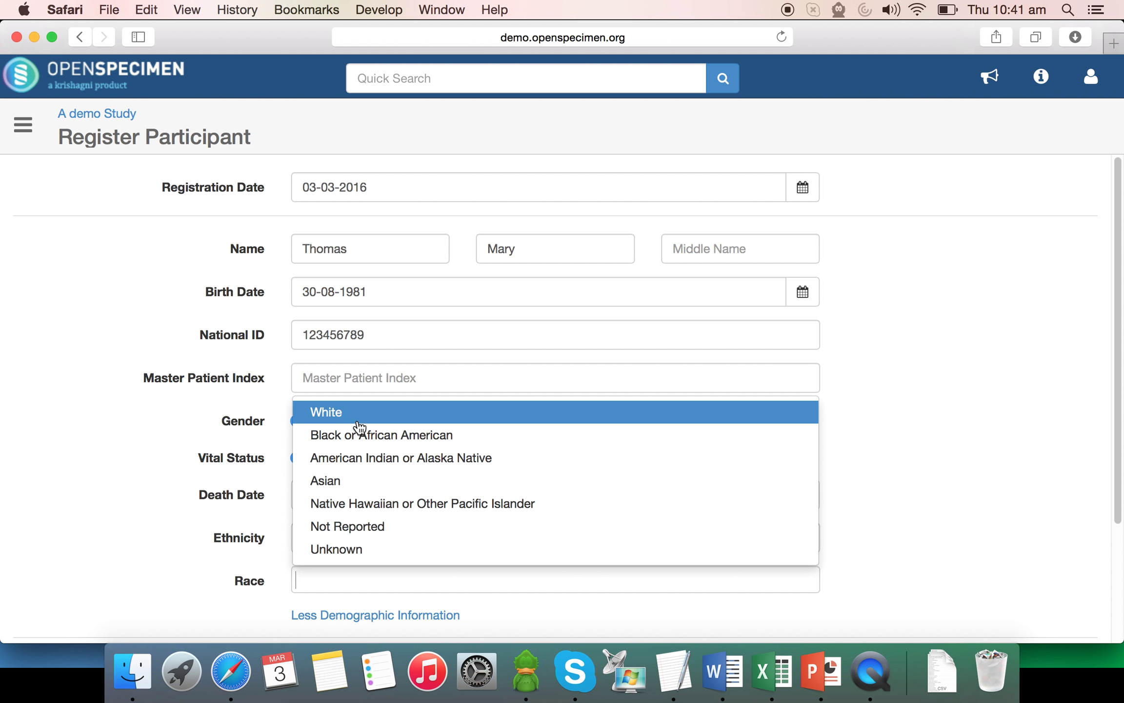
{"action": "left_click", "coordinate": [357, 414]}
{"action": "scroll", "coordinate": [109, 523], "scroll_direction": "down", "scroll_amount": 4}
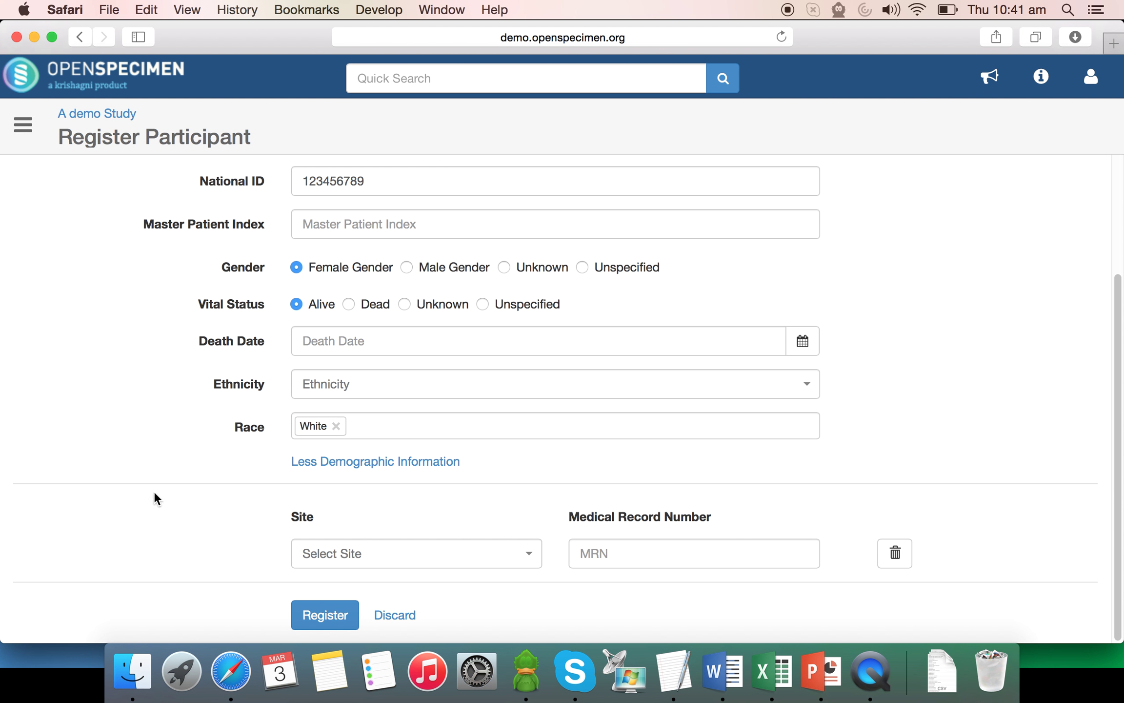
{"action": "left_click", "coordinate": [318, 616]}
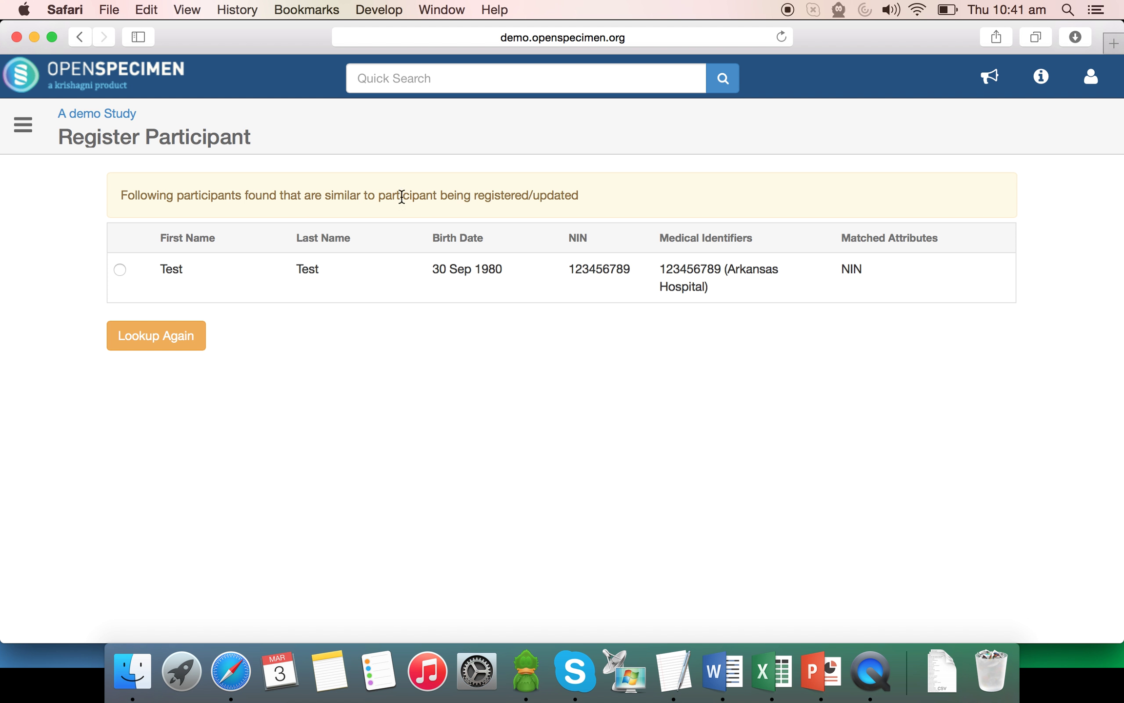
Select the matched Test participant, then use Lookup Again to return to the form
{"action": "left_click", "coordinate": [119, 269]}
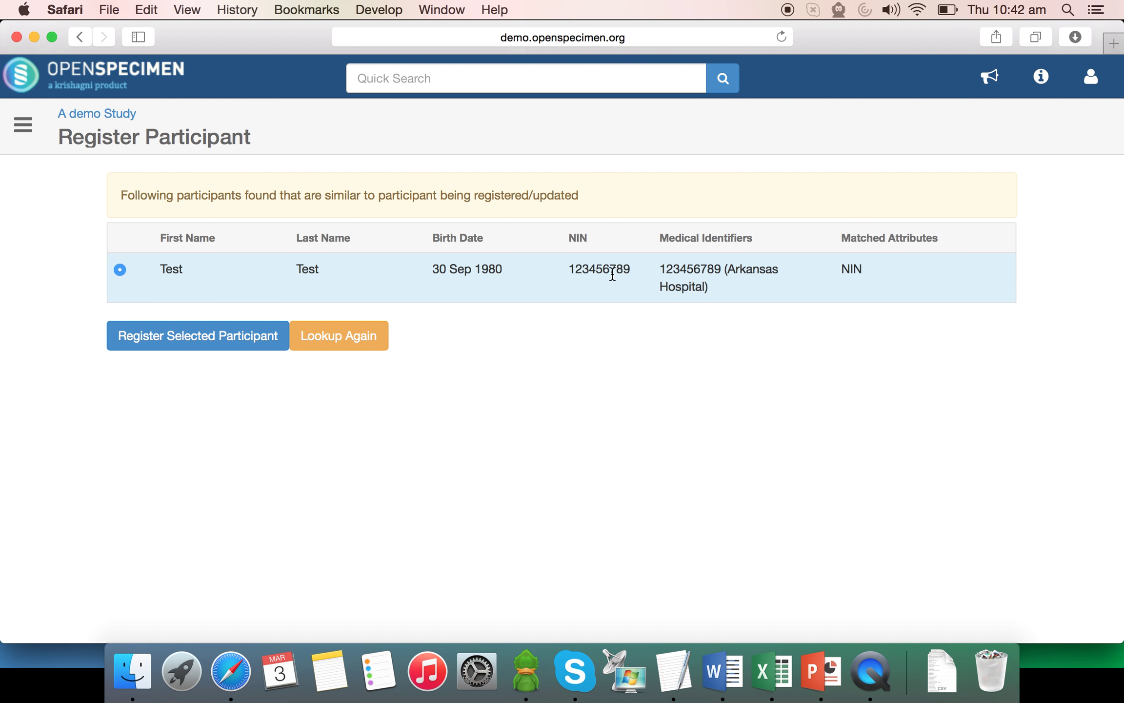
{"action": "left_click", "coordinate": [380, 343]}
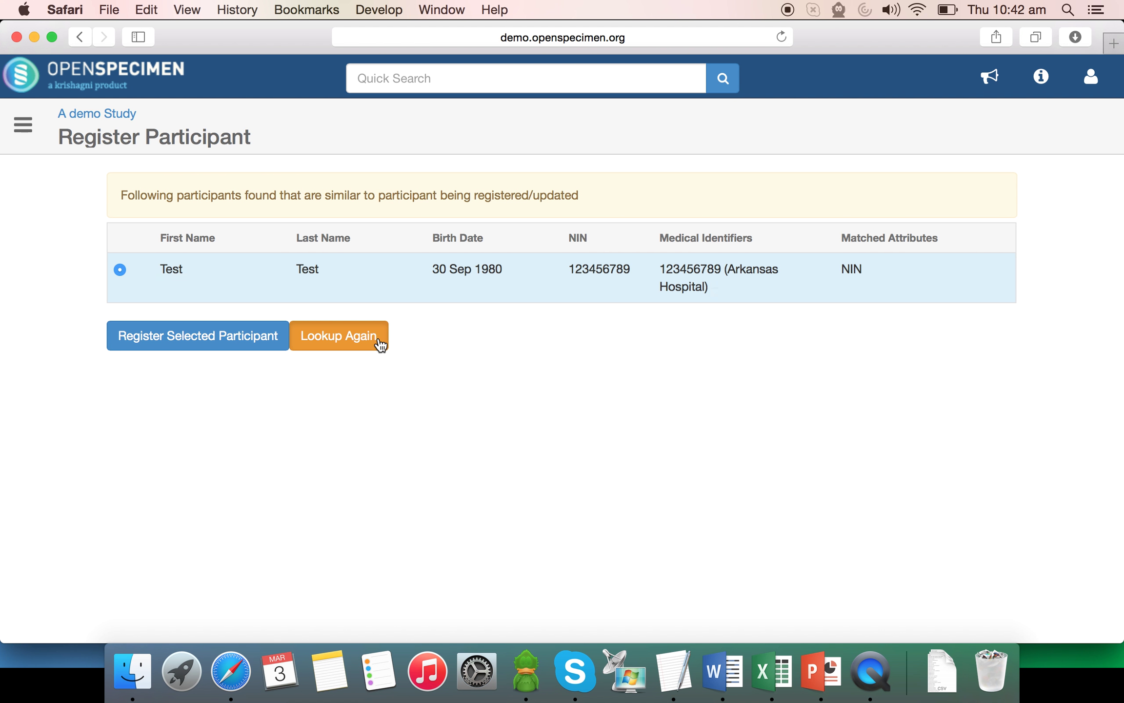
{"action": "double_click", "coordinate": [382, 346]}
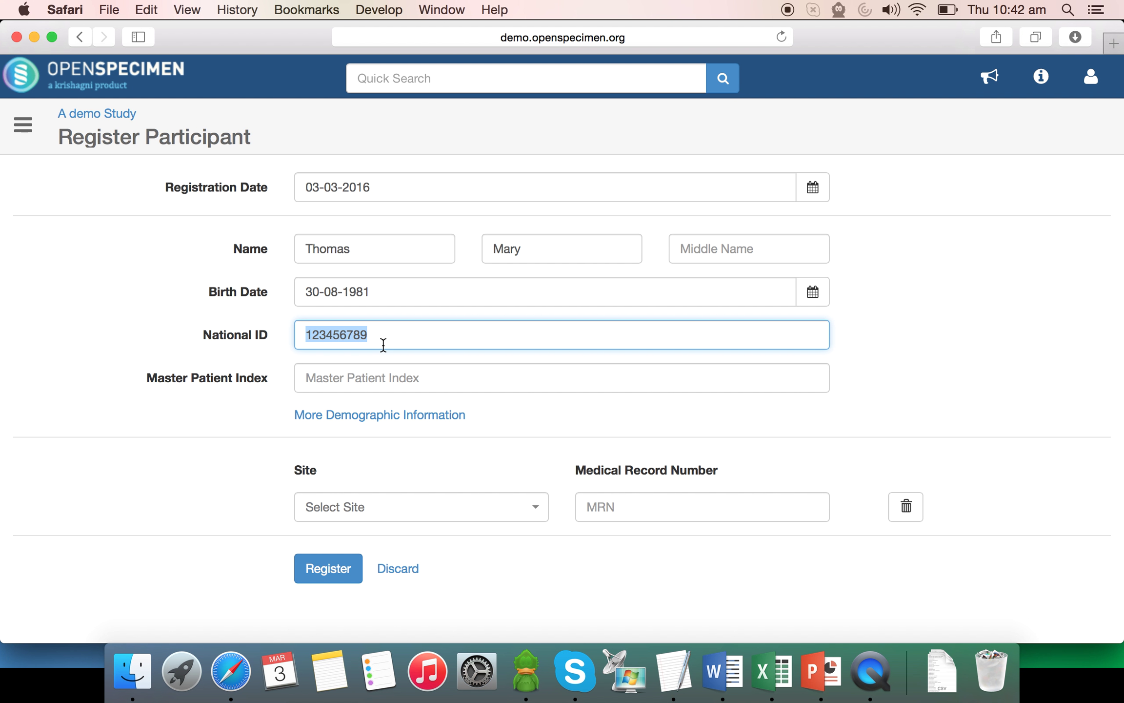
{"action": "key", "text": "BackSpace"}
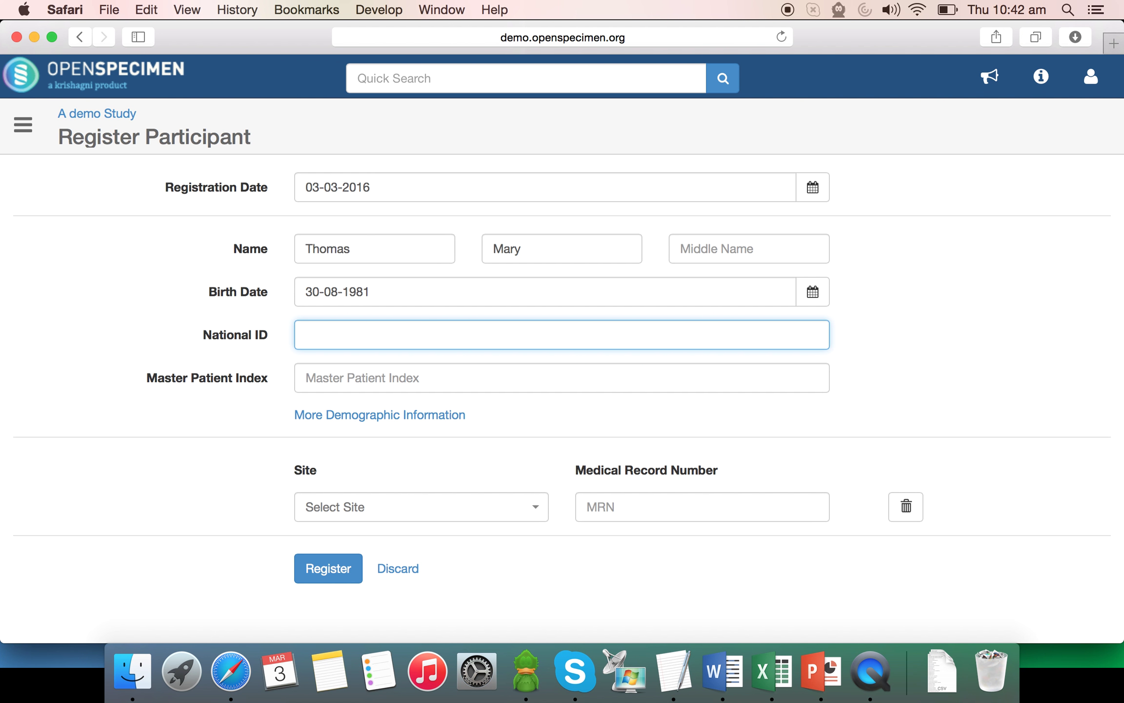
{"action": "type", "text": "8899665"}
{"action": "left_click", "coordinate": [322, 572]}
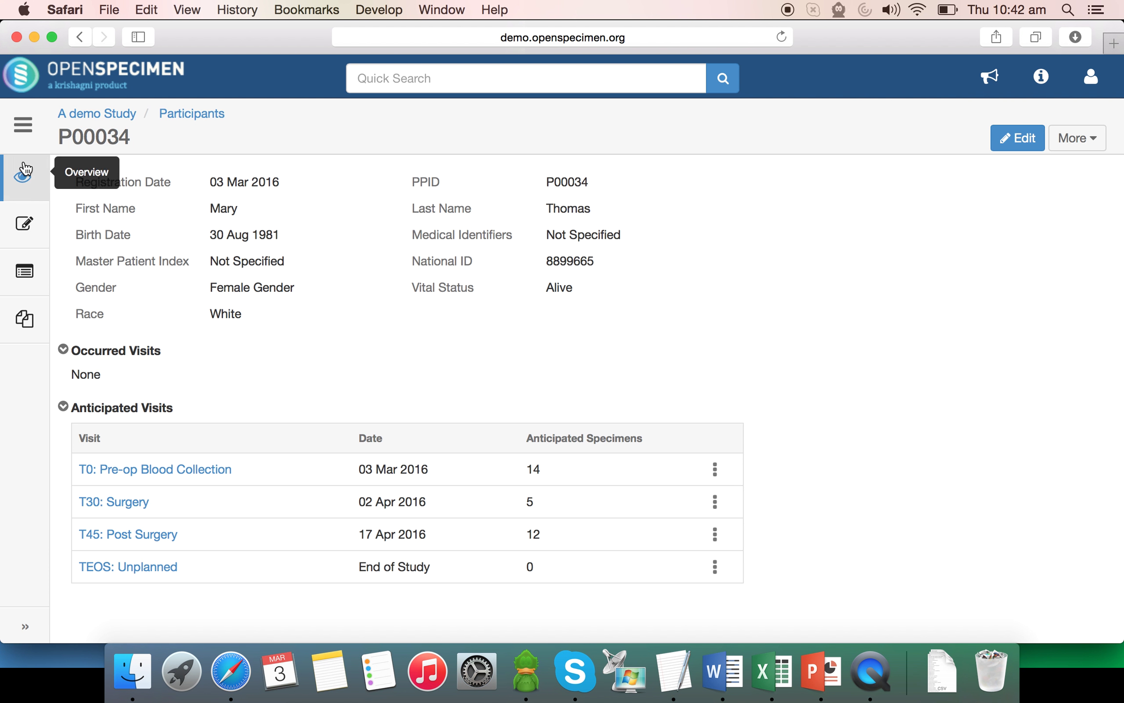
Open the Consents page for participant P00034
{"action": "left_click", "coordinate": [28, 232]}
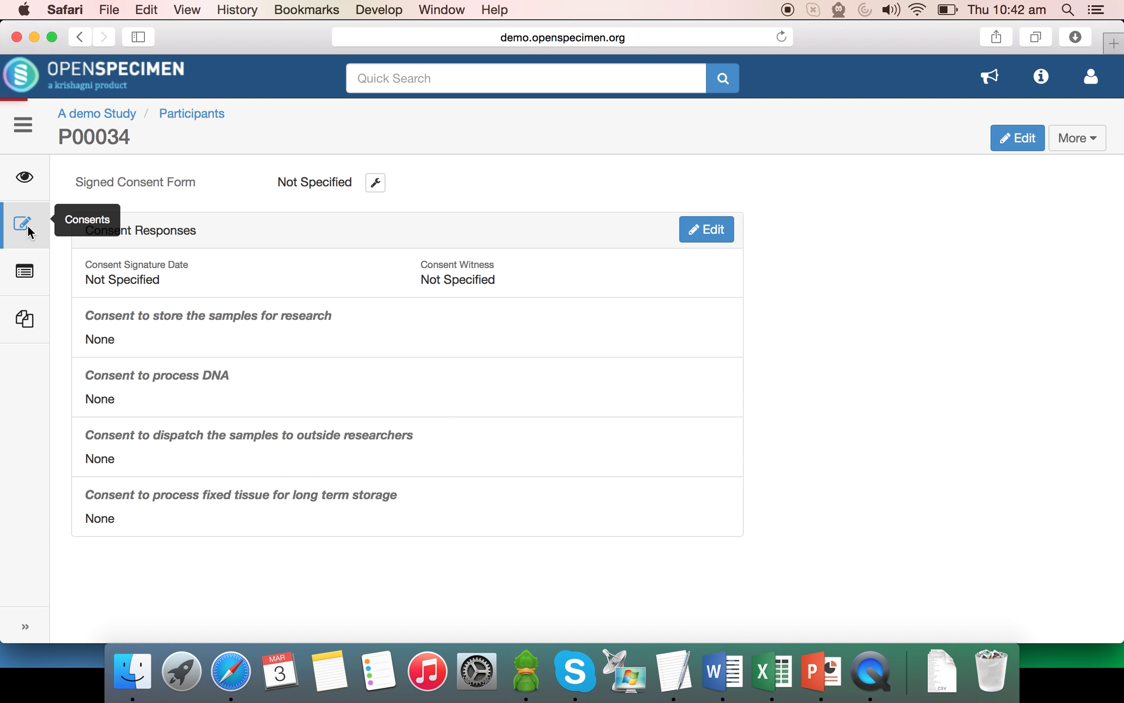
Edit and save the four consent responses as Yes, Yes, No, Yes
{"action": "left_click", "coordinate": [712, 237]}
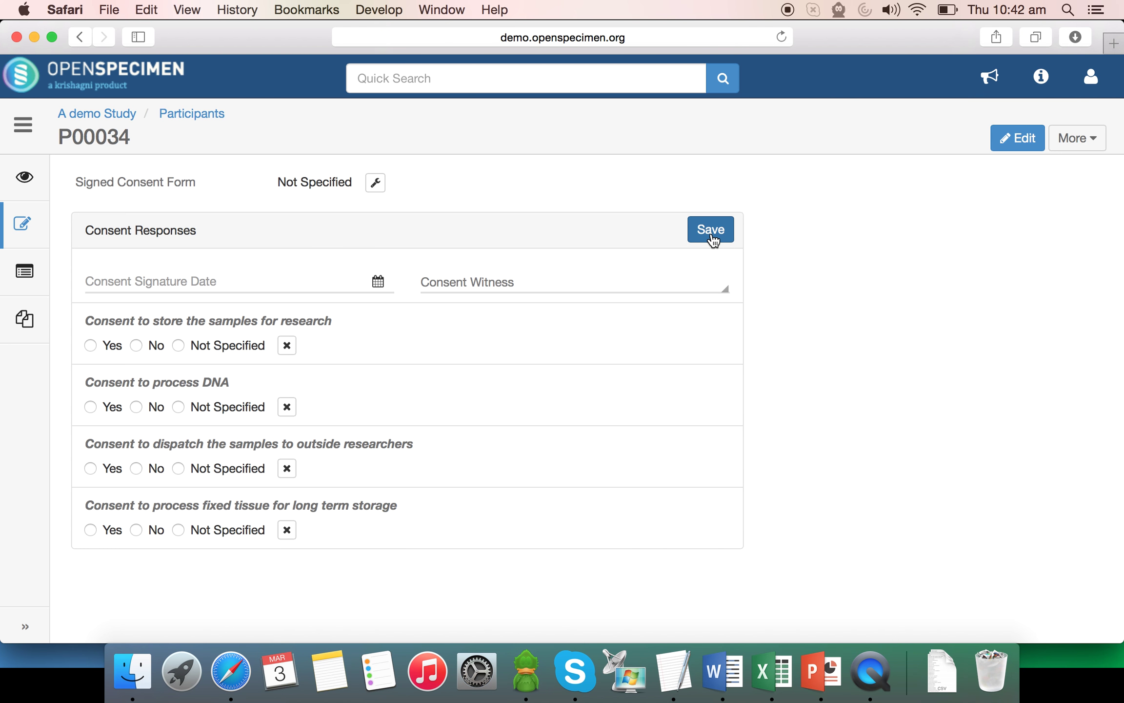
{"action": "left_click", "coordinate": [85, 346]}
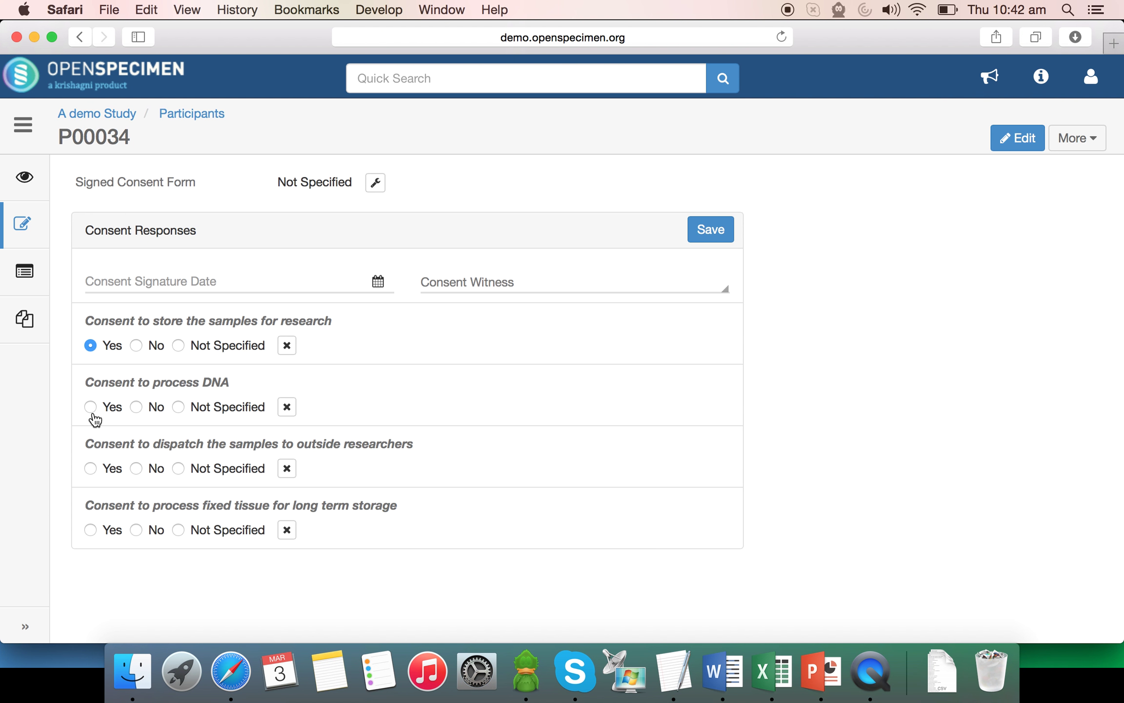
{"action": "left_click", "coordinate": [89, 406]}
{"action": "left_click", "coordinate": [698, 233]}
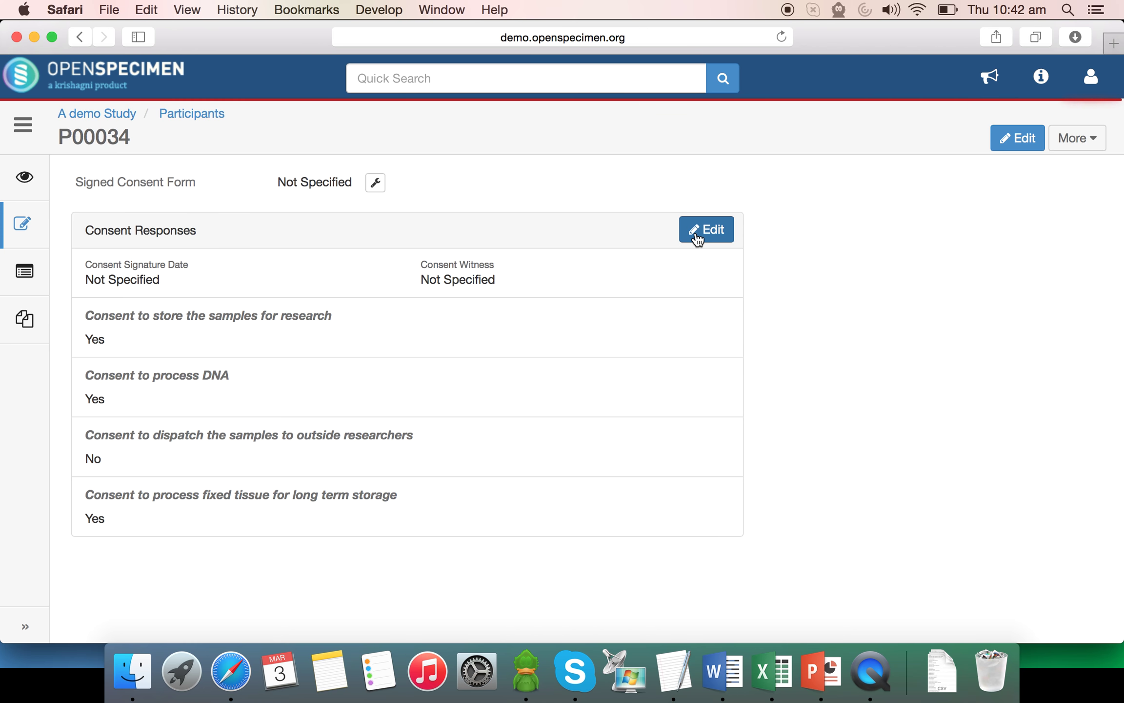